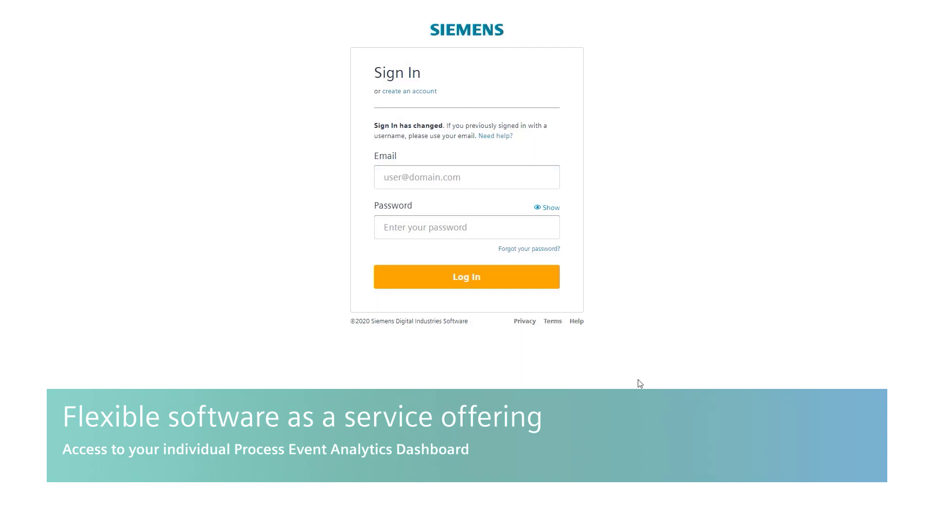
# - Sign in to MindSphere with the demo account's e-mail and password
pyautogui.click(427, 180)
pyautogui.press('Tab')
pyautogui.write('••••••••')
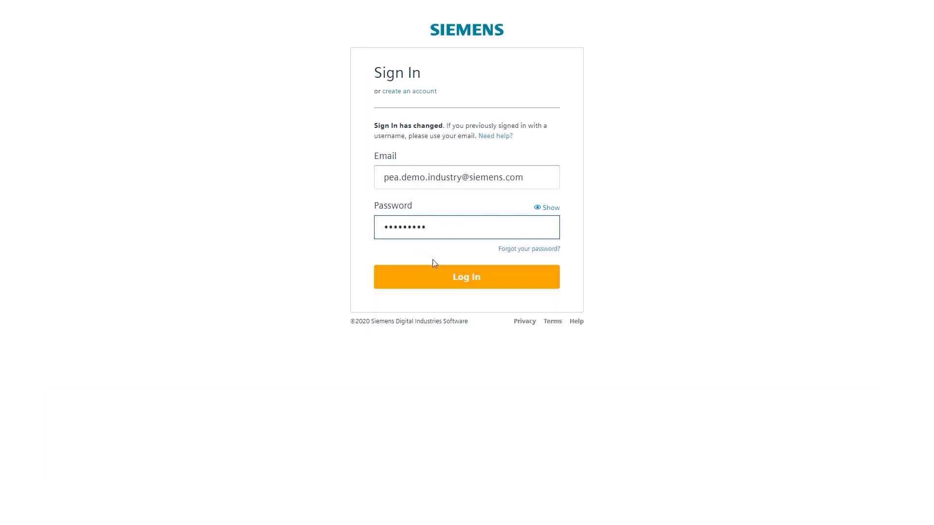
pyautogui.click(435, 275)
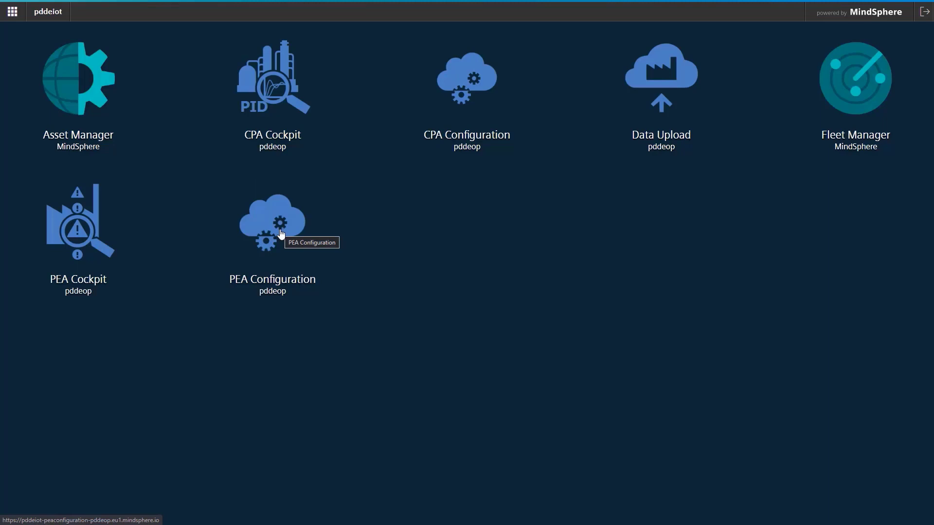
# - Launch the PEA Cockpit app from the MindSphere launchpad
pyautogui.click(79, 238)
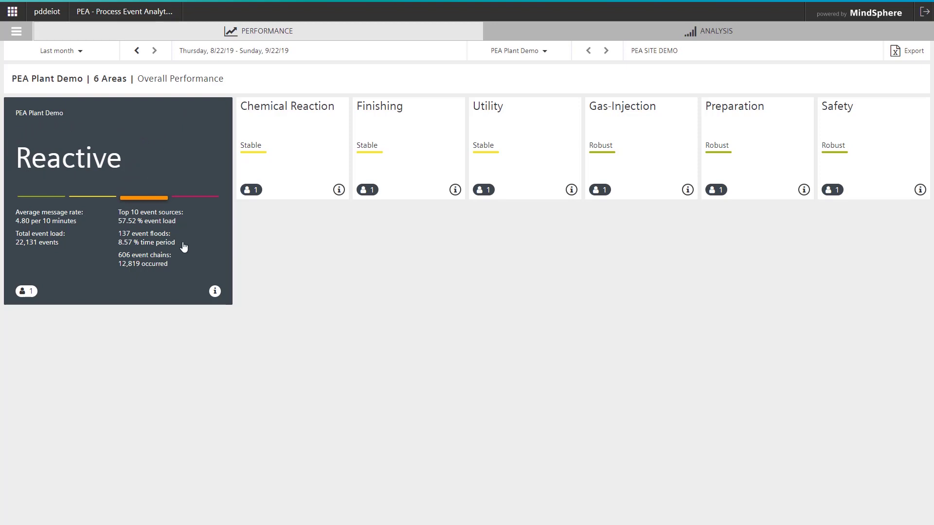
# - Review the performance details of PEA Plant Demo and the Chemical Reaction area, closing each dialog
pyautogui.click(215, 292)
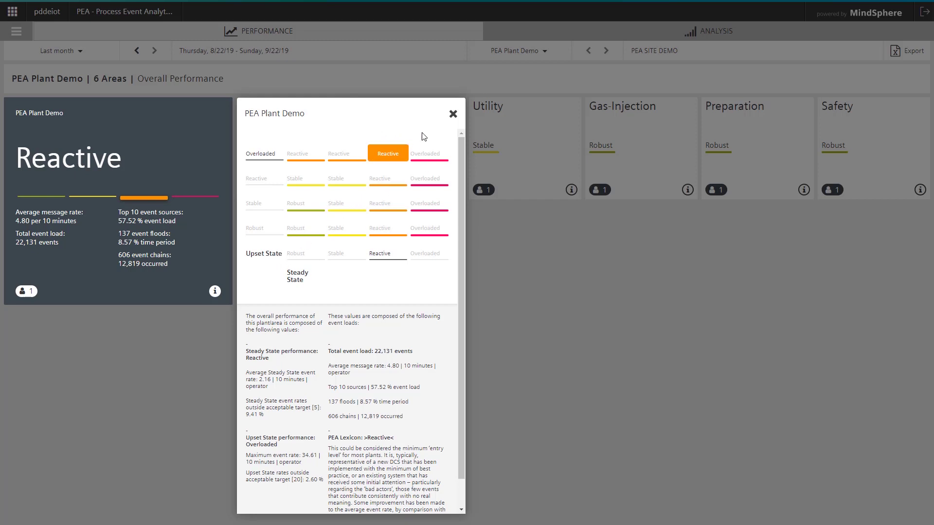
pyautogui.click(453, 115)
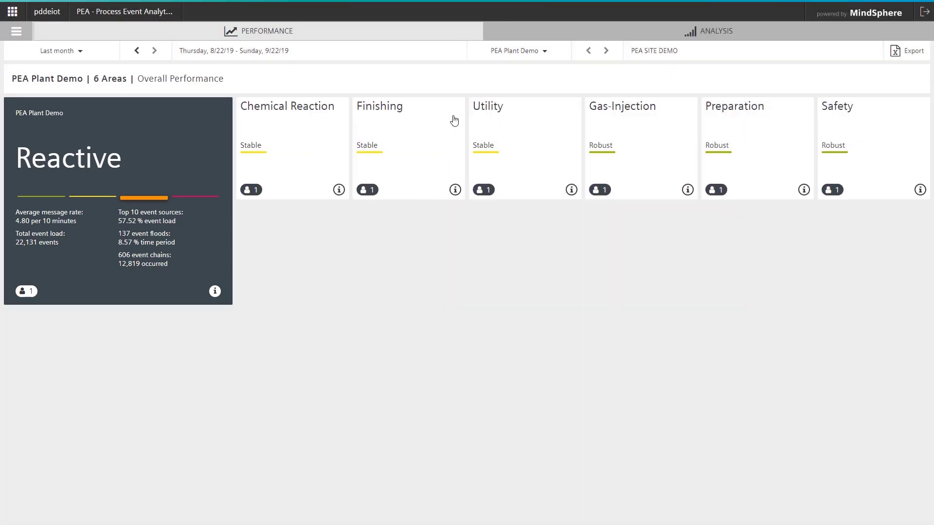
pyautogui.click(338, 190)
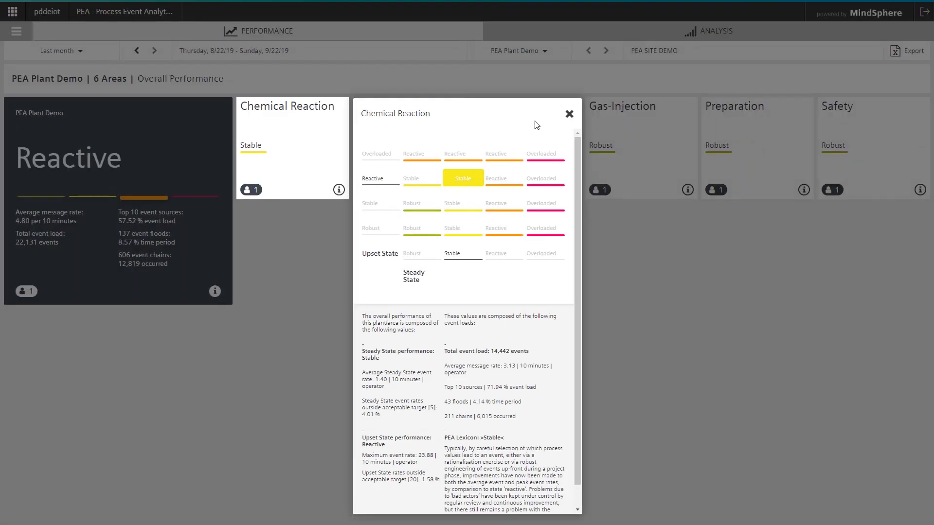
pyautogui.click(568, 114)
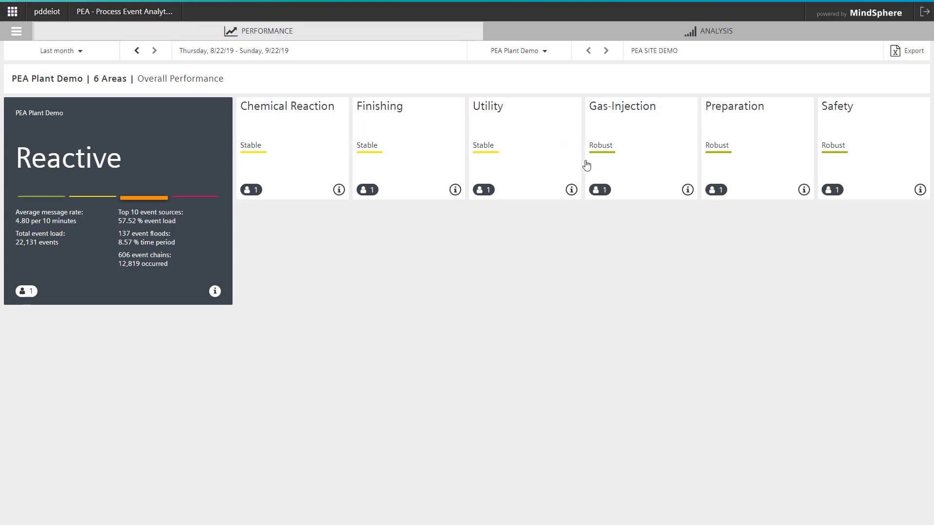
# - Open the Overall Load view from the Reactive PEA Plant Demo card
pyautogui.click(167, 158)
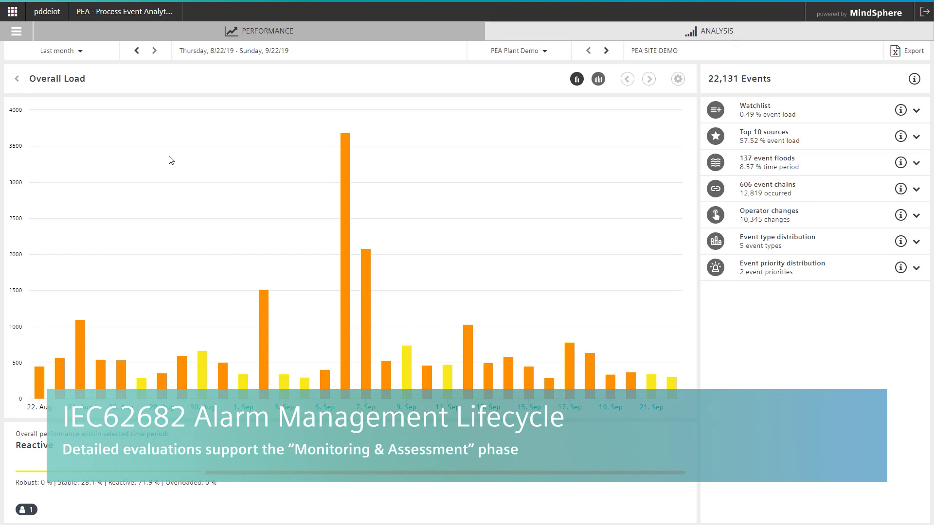
pyautogui.moveTo(165, 169)
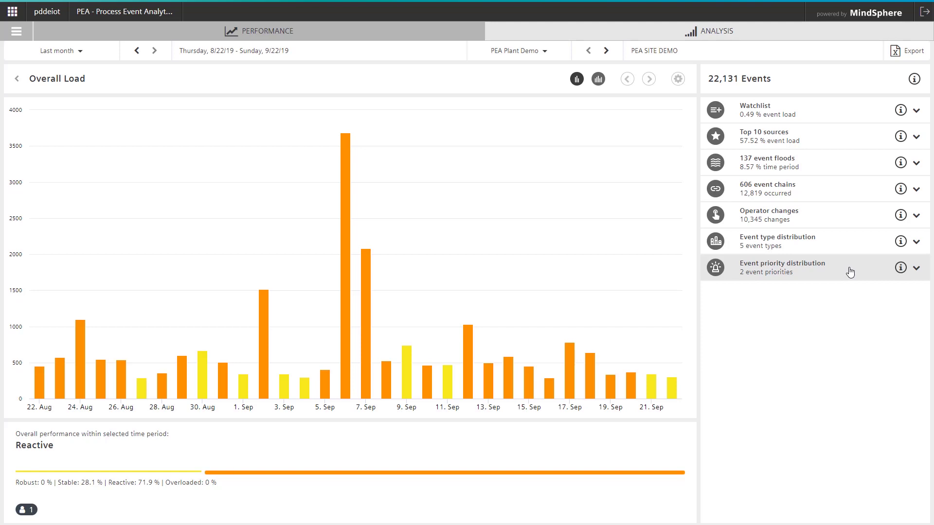
# - Find LI07.415_A/BINARY by searching 'LI07', add it to the watchlist, and show its 521 events
pyautogui.click(820, 113)
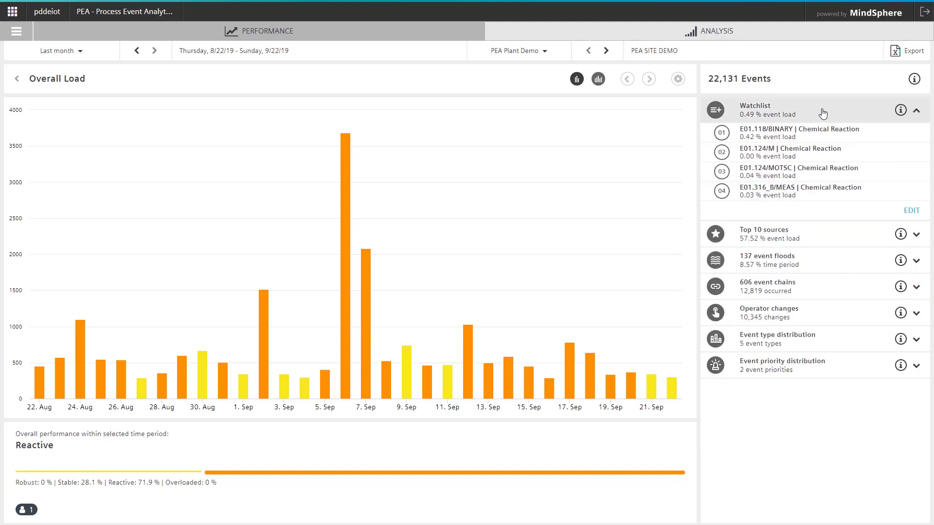
pyautogui.click(910, 210)
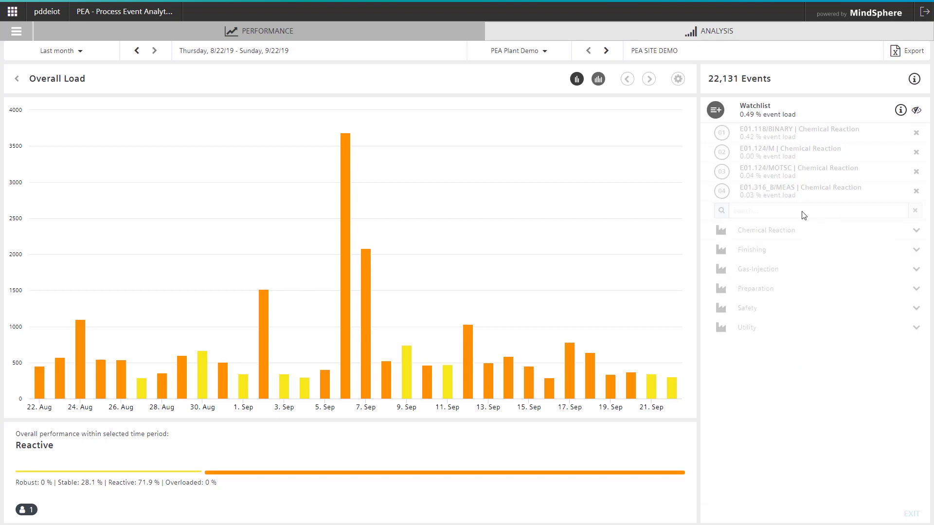
pyautogui.write('LI07')
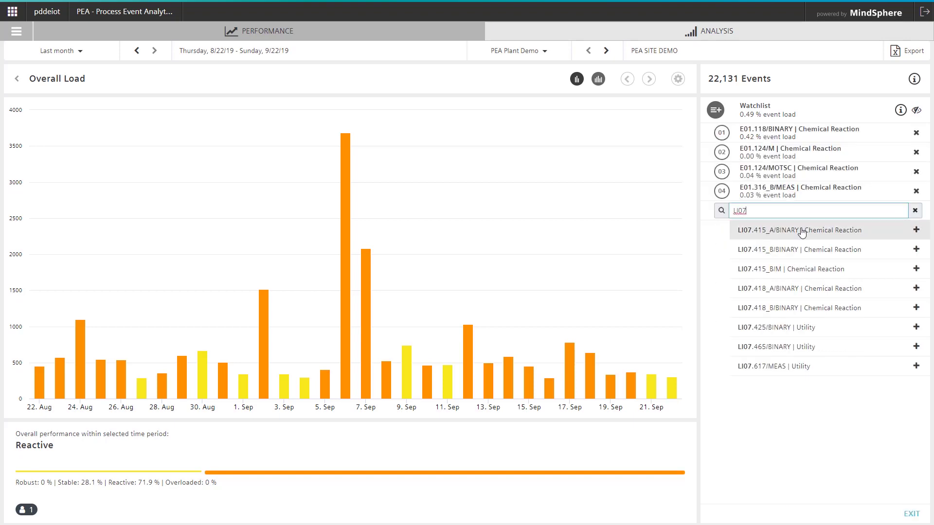
pyautogui.click(800, 230)
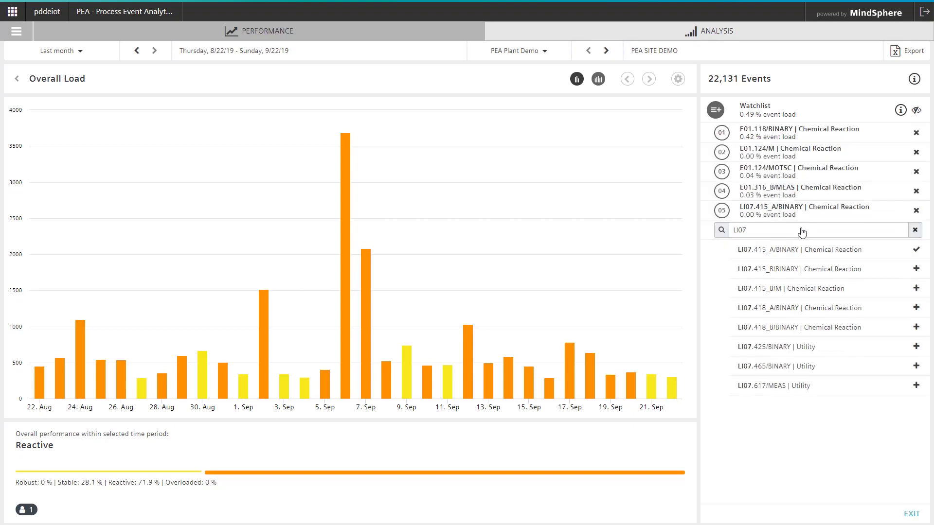
pyautogui.click(795, 214)
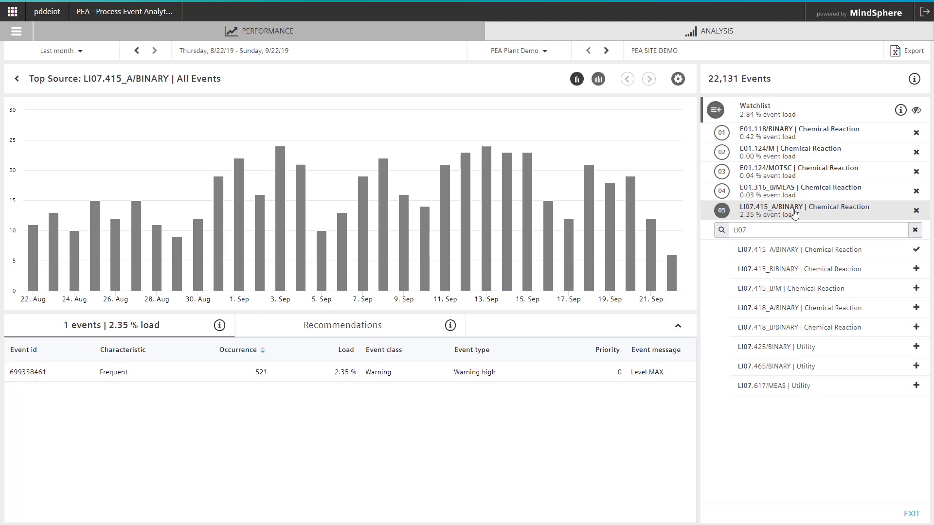
pyautogui.click(911, 514)
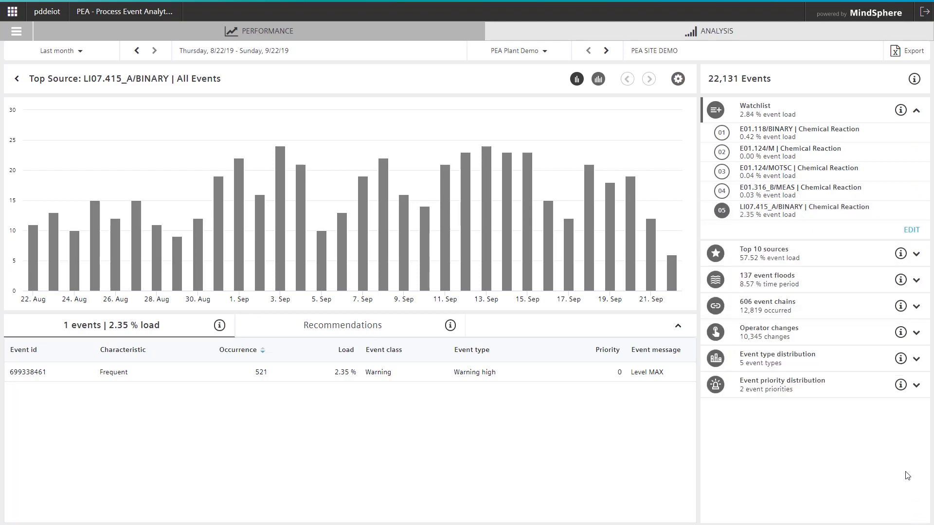
# - Collapse the watchlist and pick S04.124/DCSUNIT from the Top 10 sources list
pyautogui.click(916, 110)
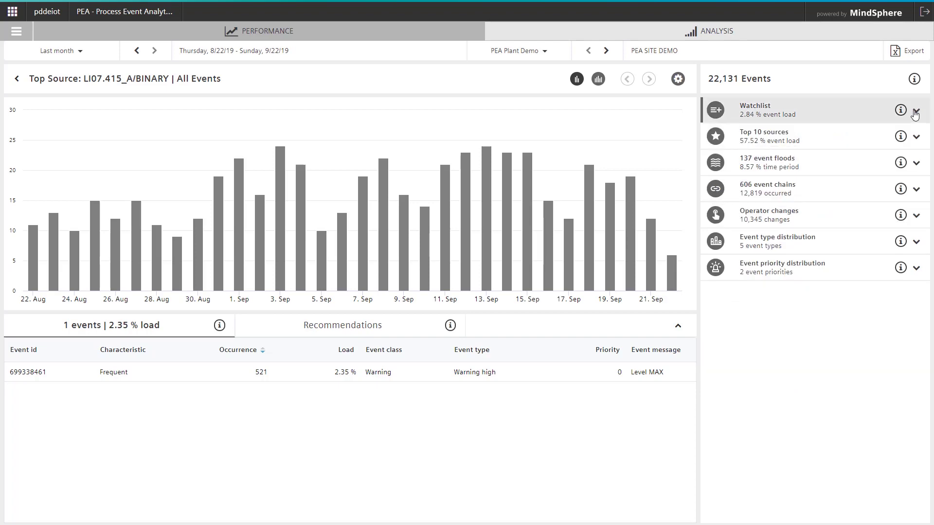
pyautogui.click(800, 147)
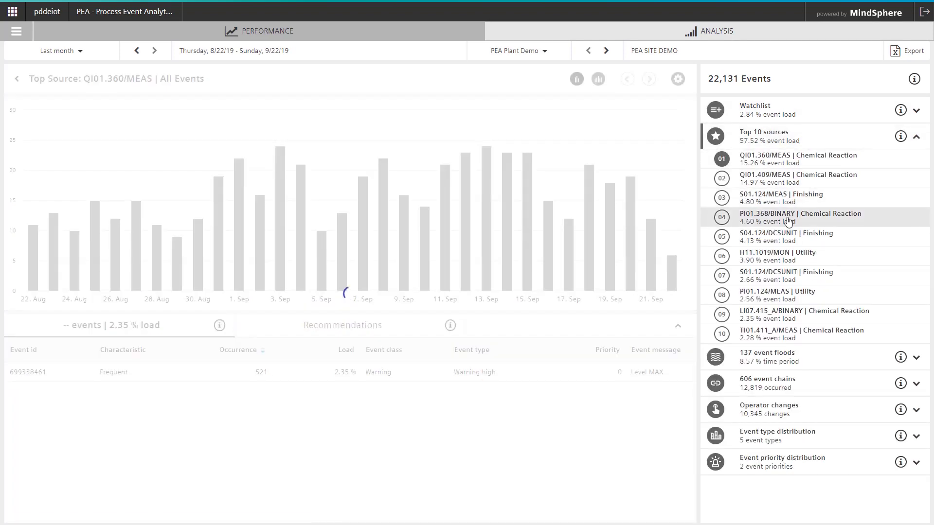
pyautogui.click(844, 241)
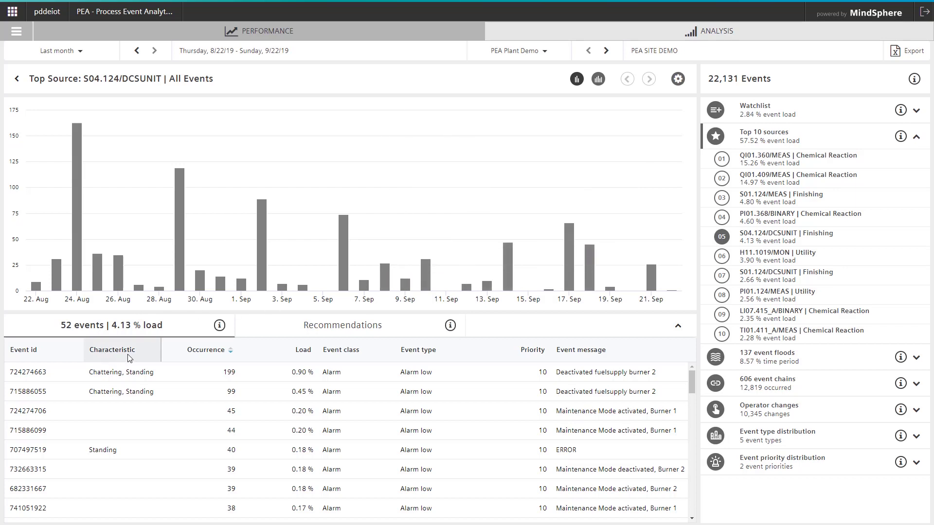
# - Review the Chattering Events and Standing Events recommendations for S04.124/DCSUNIT
pyautogui.click(346, 327)
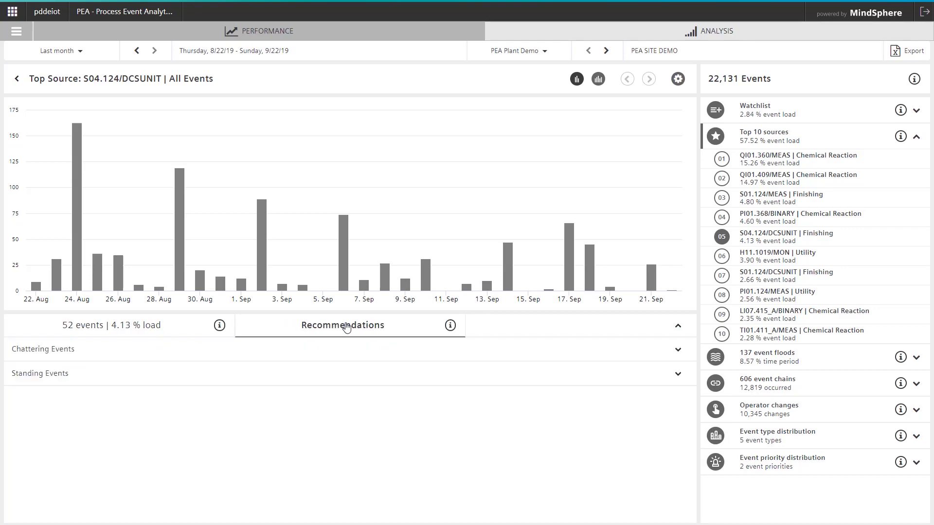
pyautogui.click(328, 360)
pyautogui.click(328, 361)
pyautogui.click(321, 380)
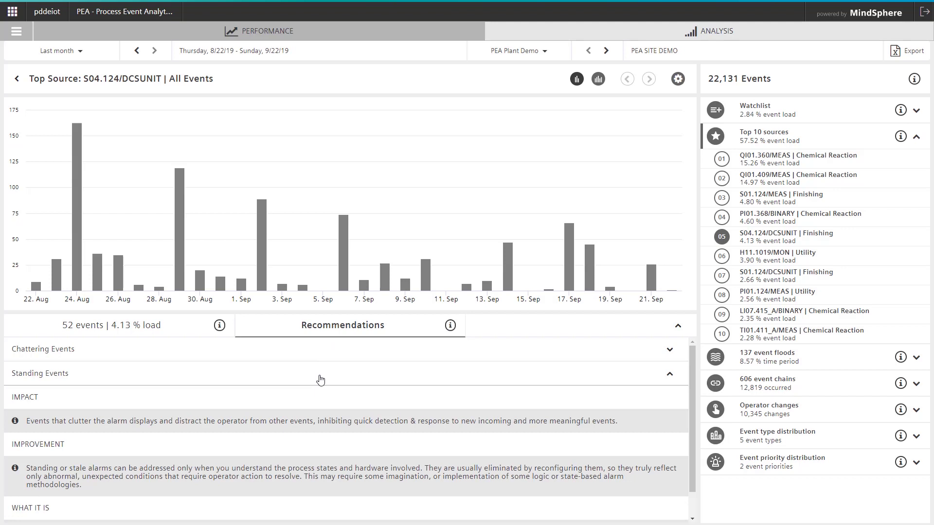
pyautogui.click(320, 379)
# - Return to the source's event list and collapse the Top 10 sources breakdown
pyautogui.click(172, 324)
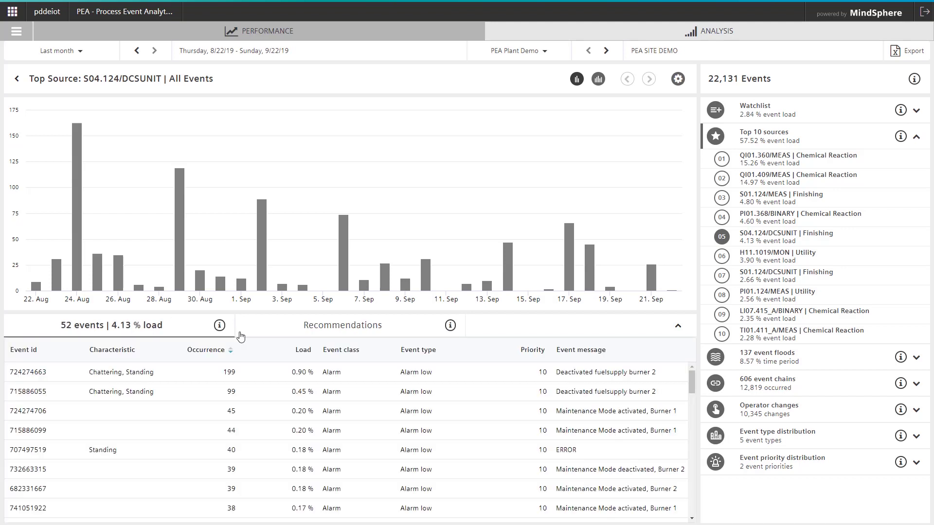
pyautogui.moveTo(693, 380); pyautogui.dragTo(677, 458)
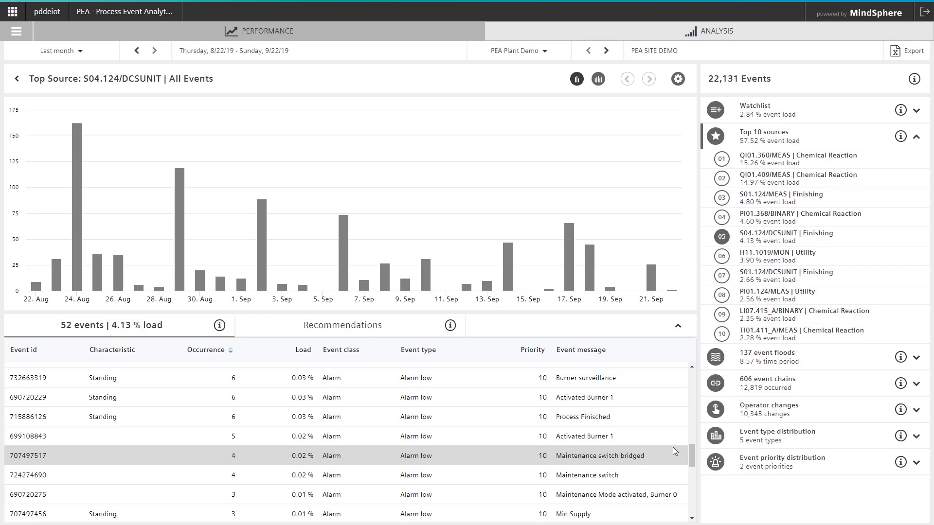
pyautogui.click(916, 140)
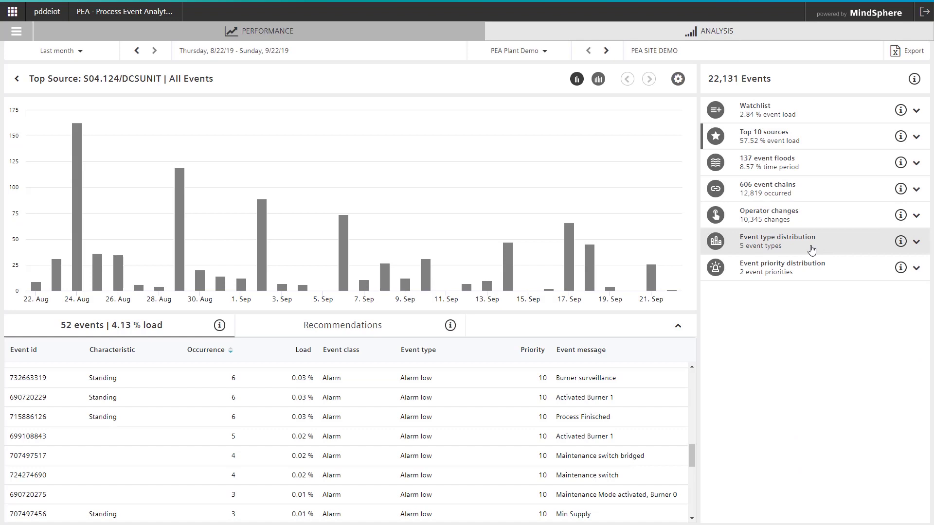
# - Drill the event type distribution into hourly counts for 6 Sep, then collapse it
pyautogui.click(811, 250)
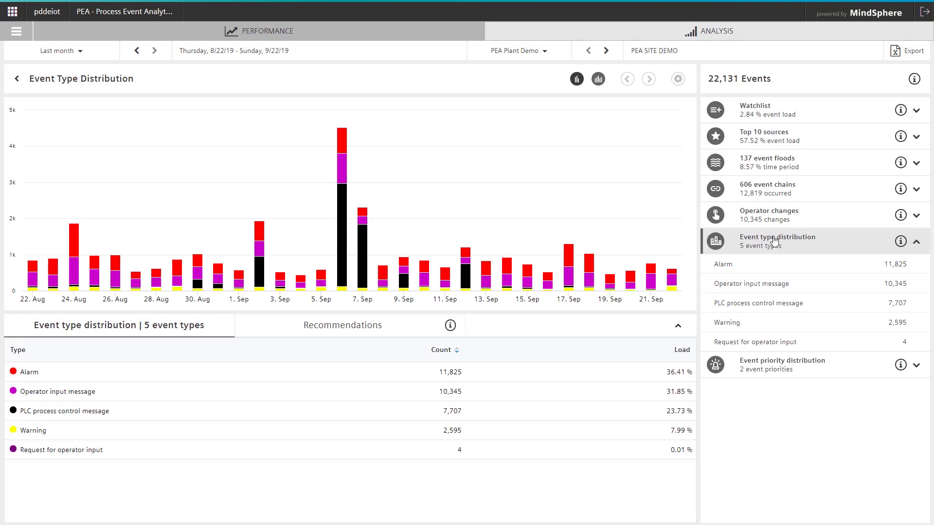
pyautogui.click(340, 222)
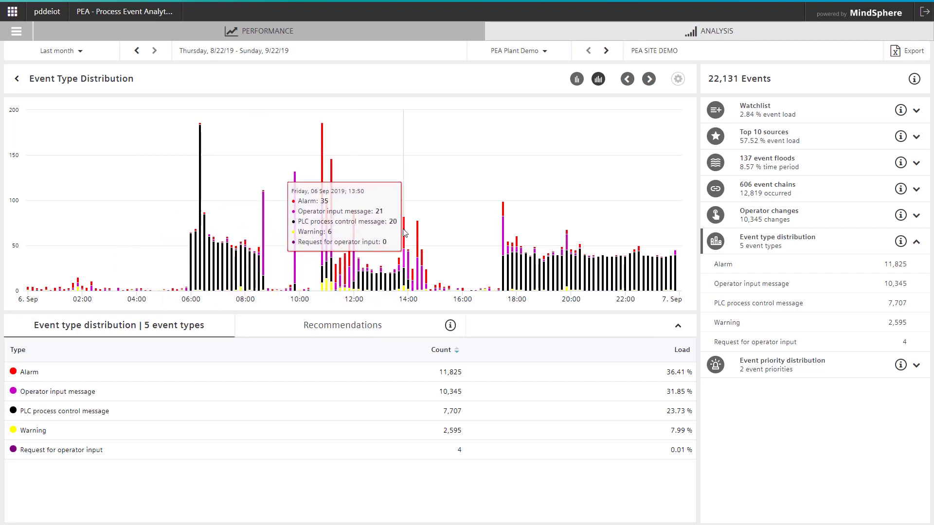
pyautogui.click(918, 242)
# - Open the 606 event chains and sort them by chain length, longest first
pyautogui.click(815, 195)
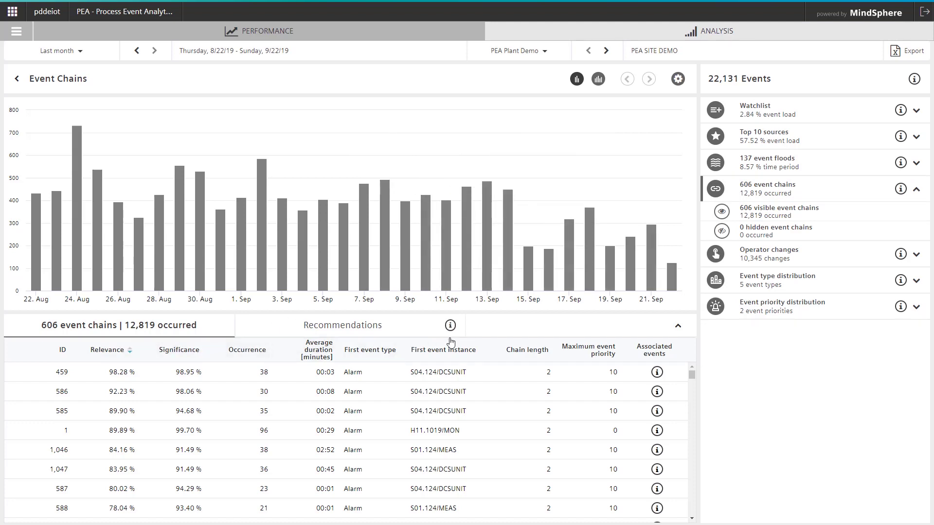
pyautogui.click(532, 350)
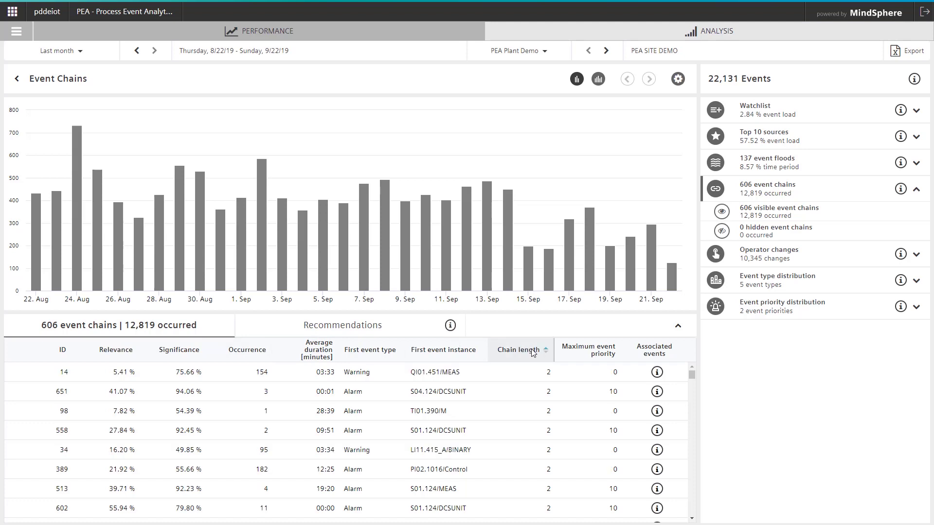
pyautogui.click(691, 518)
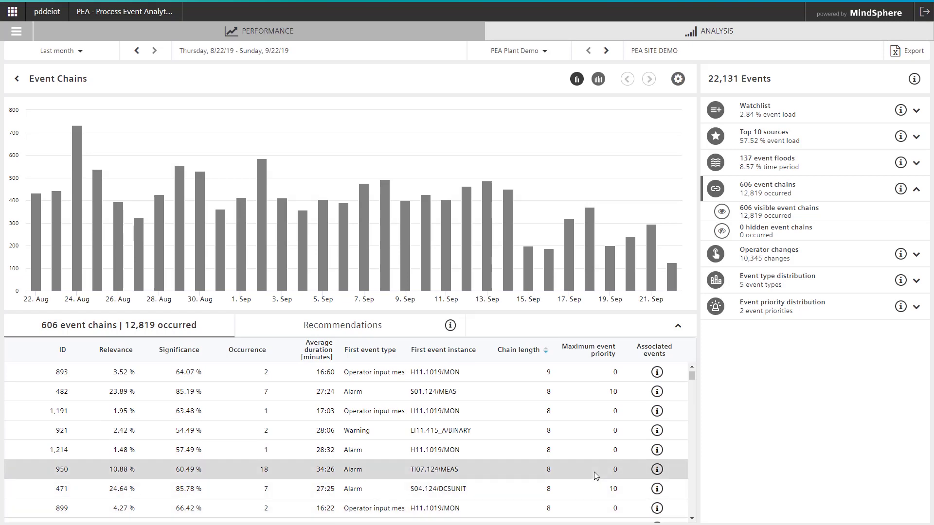
# - Select event chain 950 and list its associated events
pyautogui.click(594, 471)
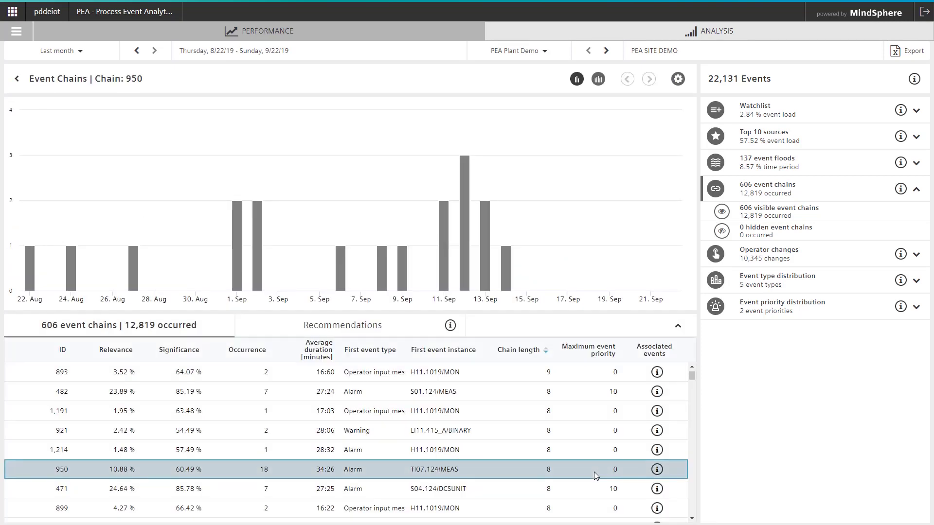
pyautogui.click(657, 470)
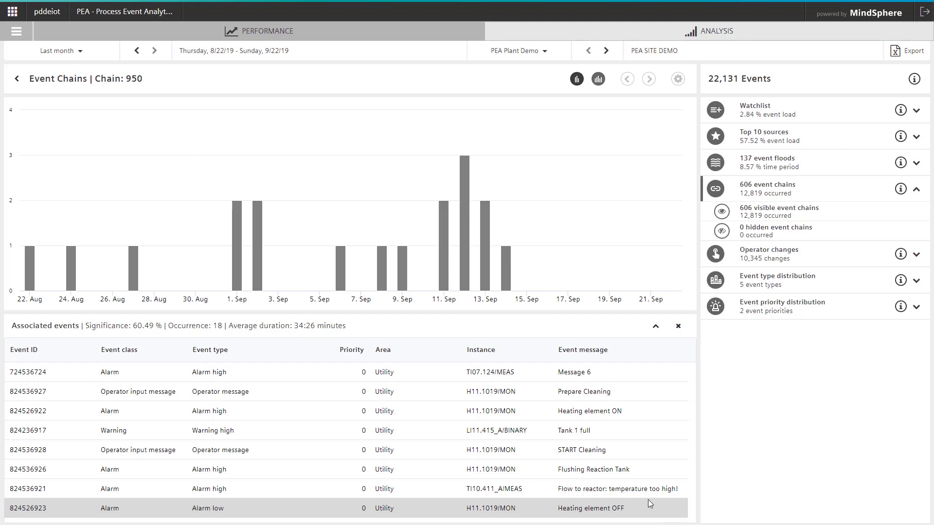
# - Return to PEA Plant Demo's Overall Performance page, rated Reactive, with its six area cards
pyautogui.click(282, 35)
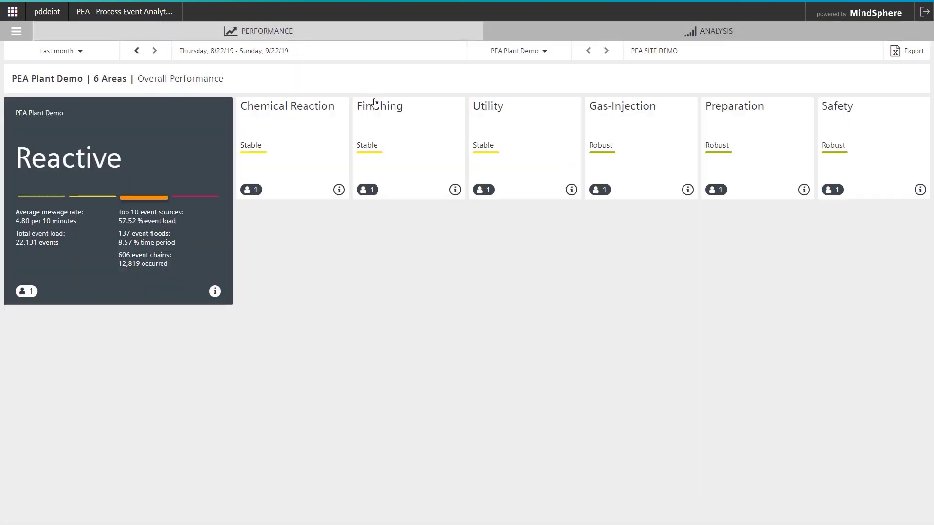